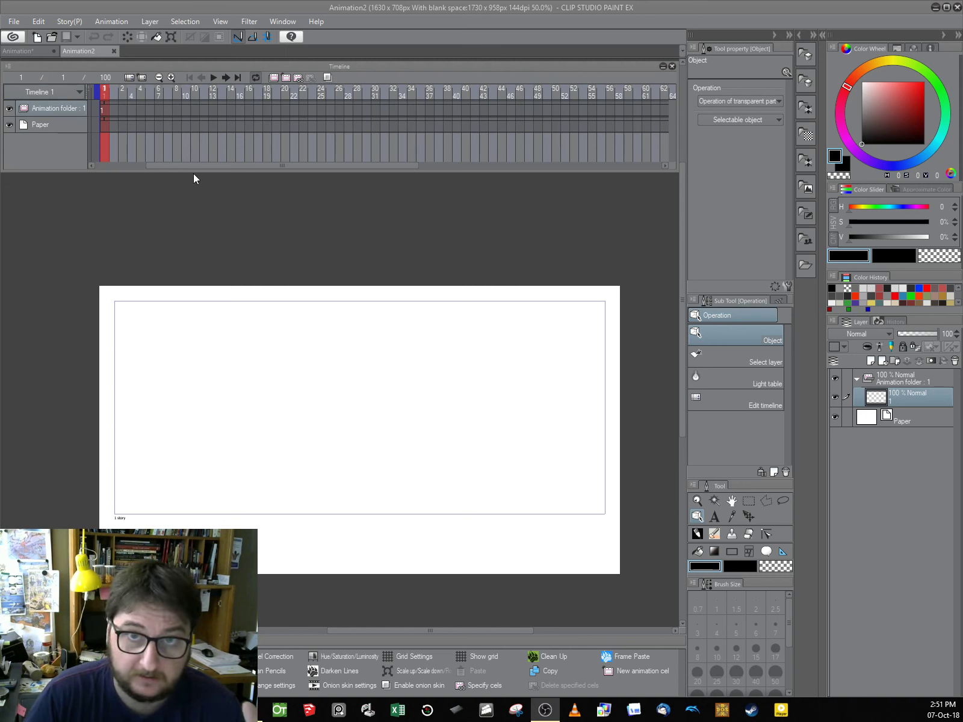
# Import the images SU-BG.0001 through SU-BG.0050 as file object layers and dismiss the file object notice
pyautogui.click(13, 23)
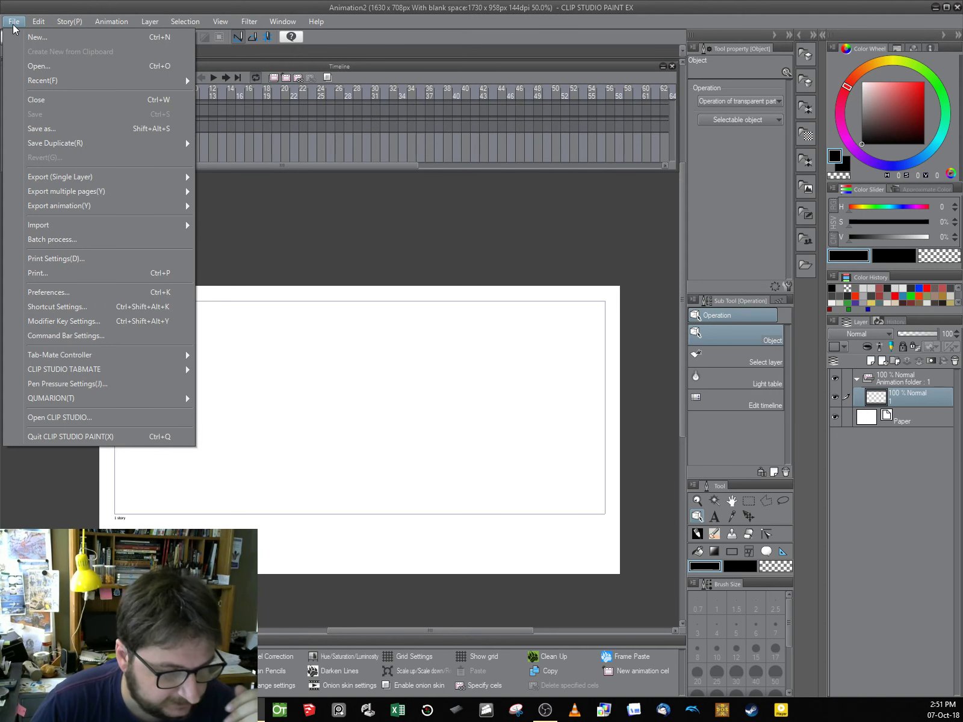
pyautogui.moveTo(89, 232)
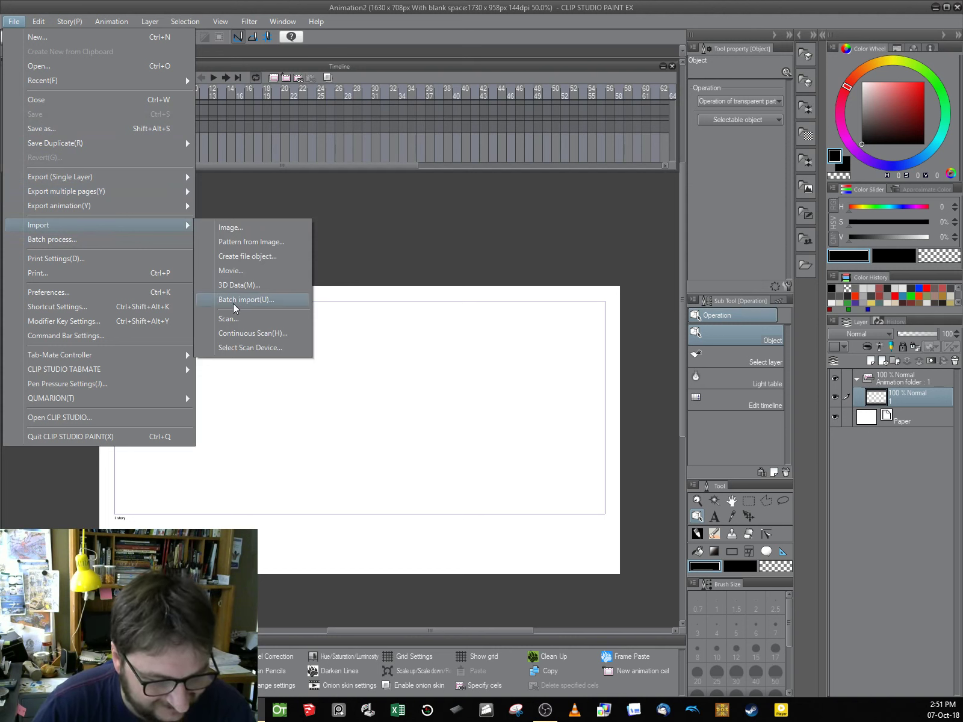
pyautogui.click(274, 266)
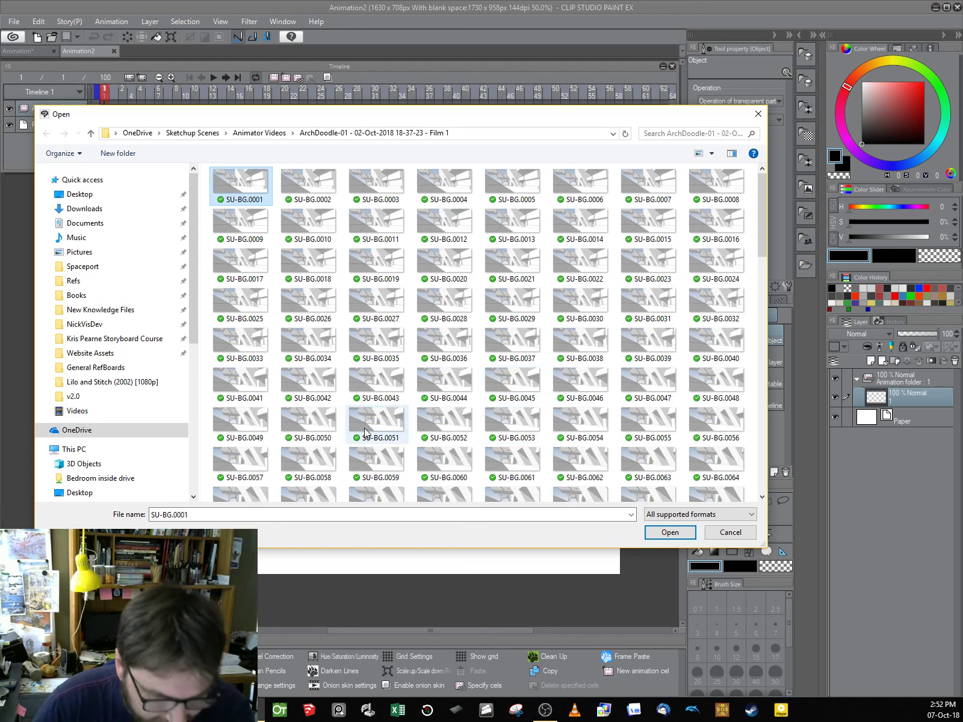
pyautogui.keyDown('shift'); pyautogui.click(320, 431); pyautogui.keyUp('shift')
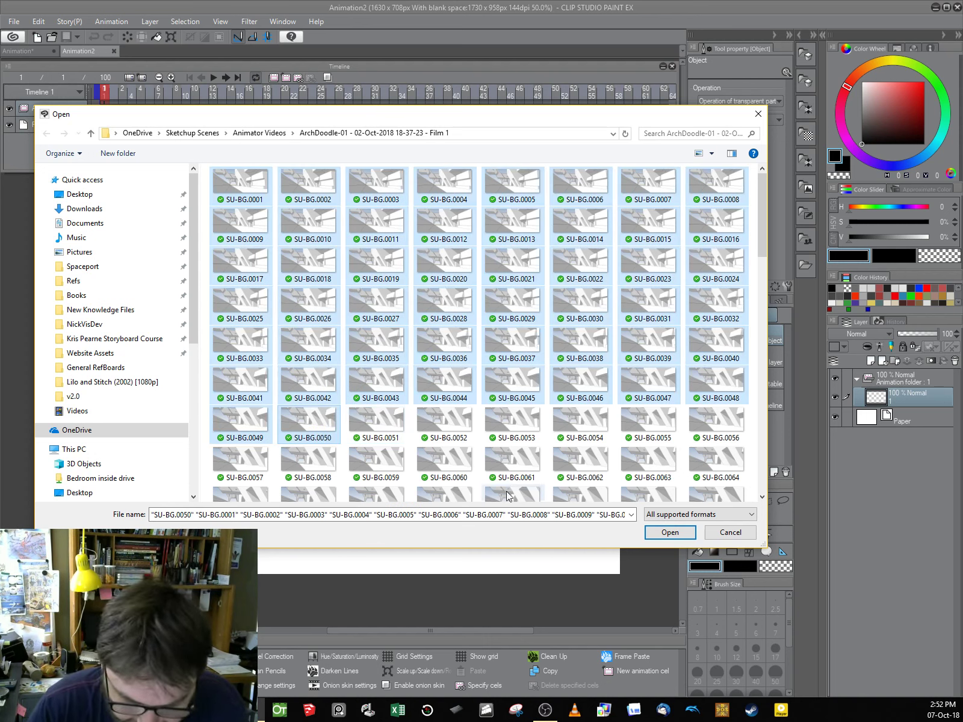
pyautogui.click(670, 532)
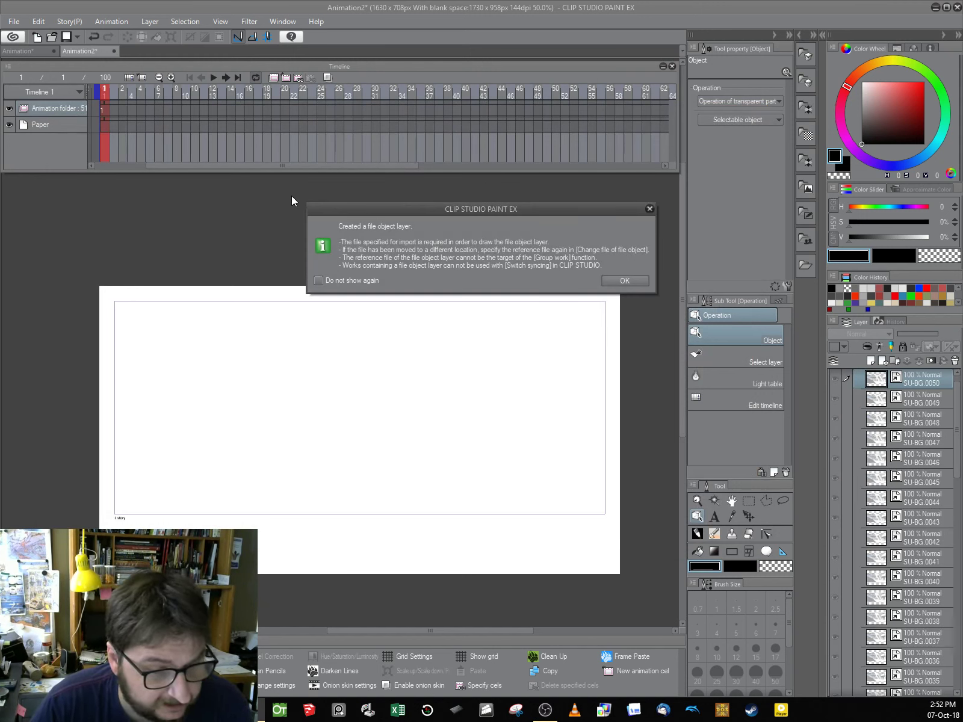
pyautogui.click(630, 281)
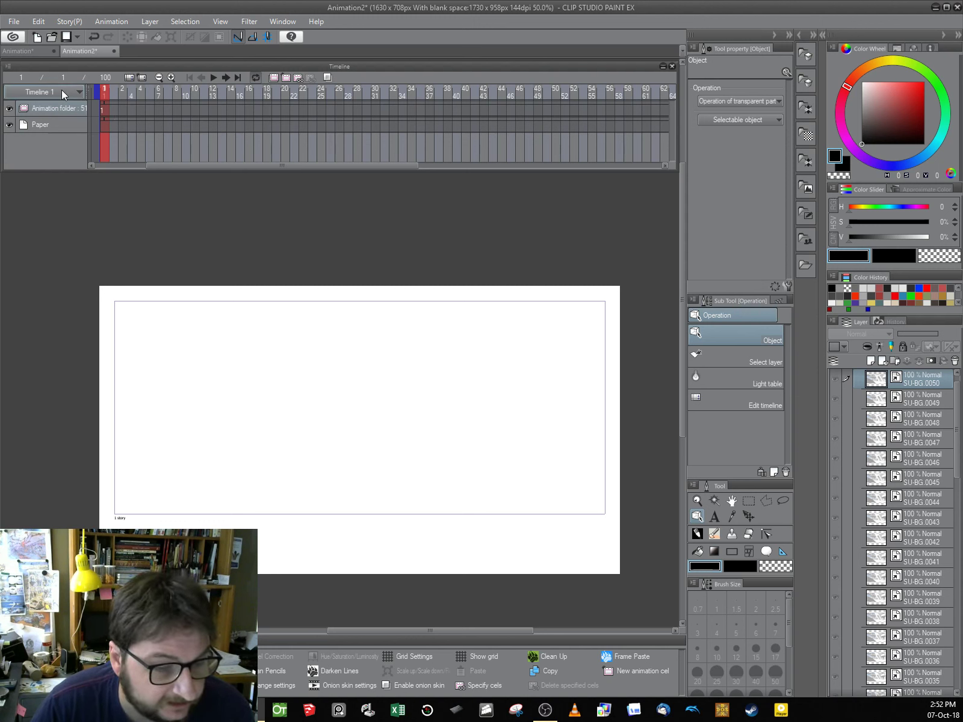
# Look through the imported layers and the list of cels available for frame 2 of the animation folder
pyautogui.scroll(-5, 926, 445)
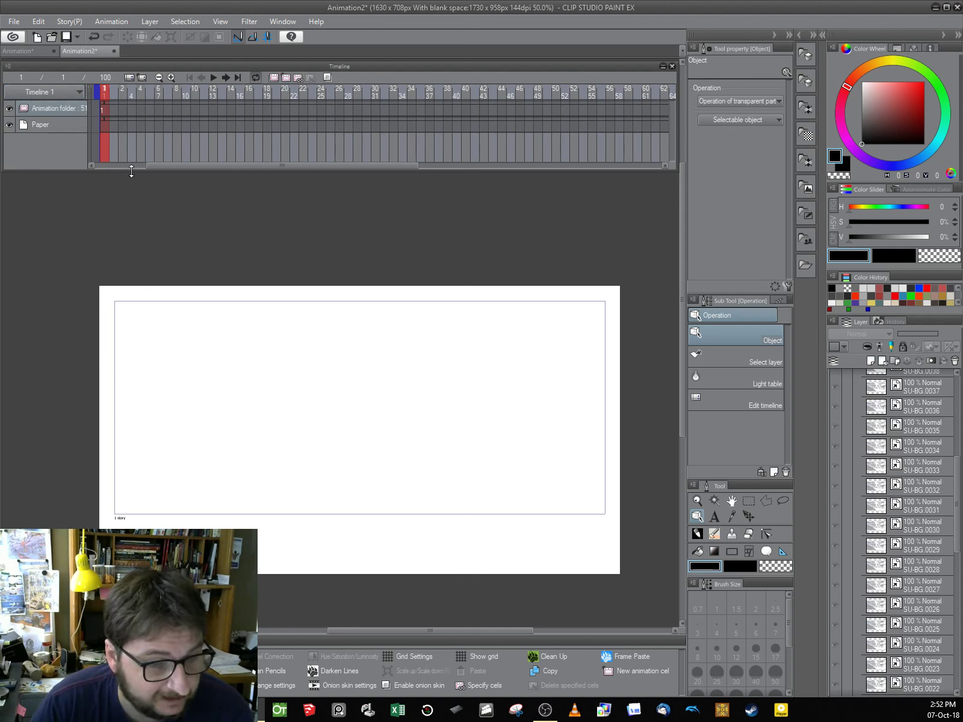
pyautogui.click(114, 114)
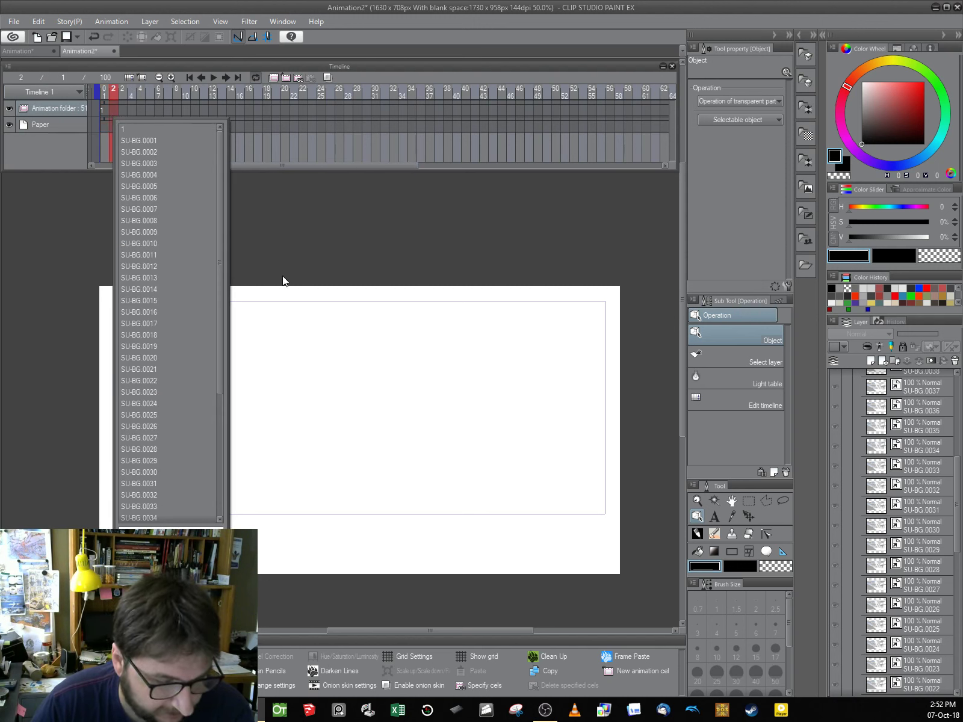
pyautogui.click(289, 245)
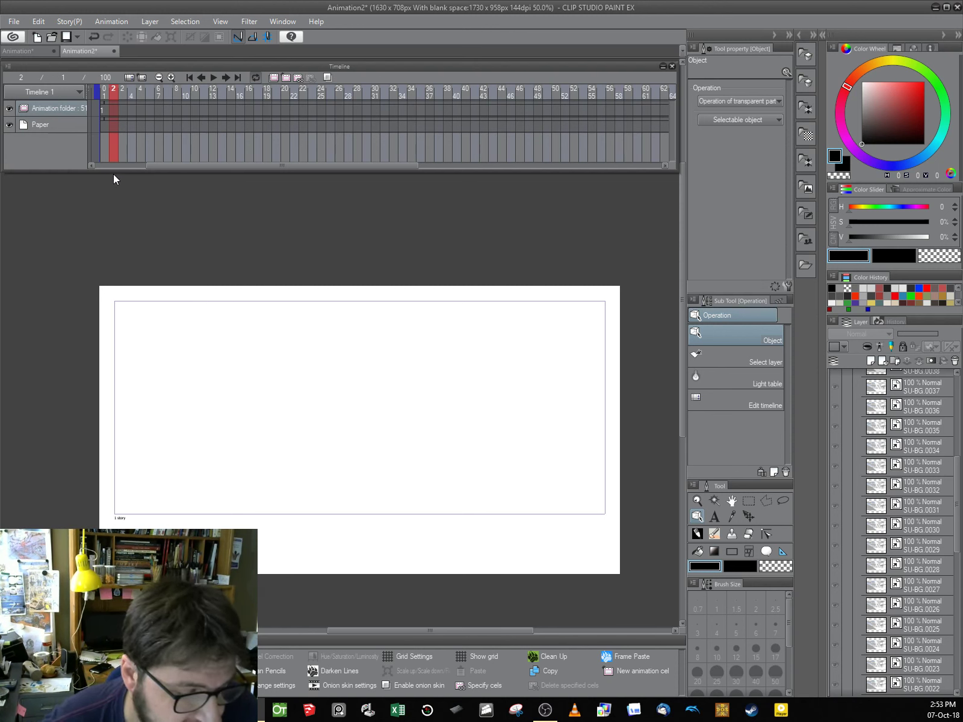
pyautogui.click(8, 71)
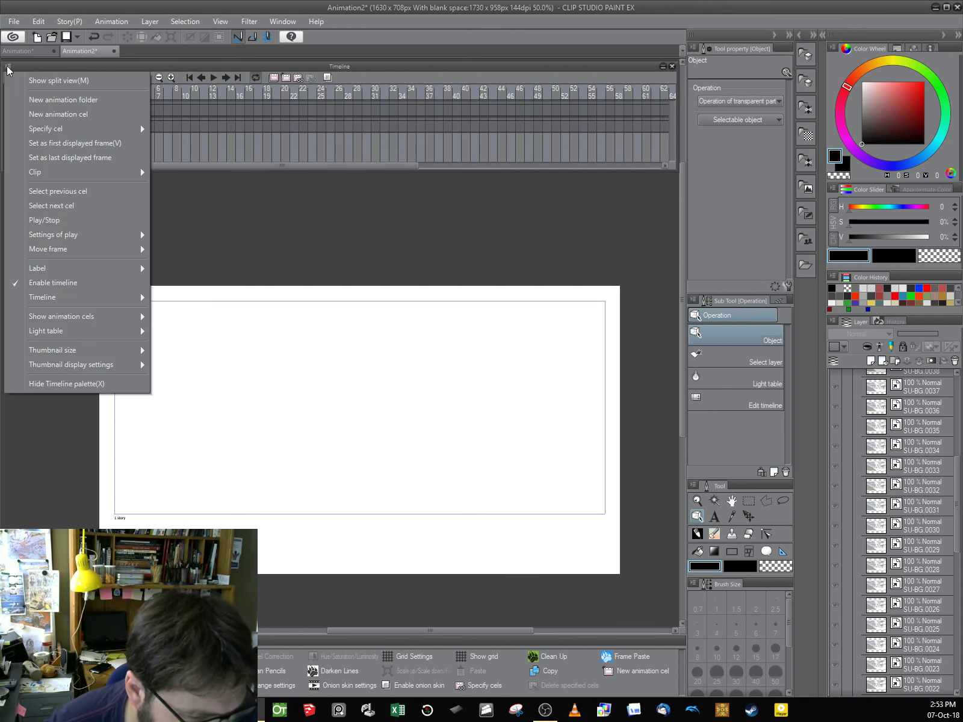
pyautogui.moveTo(77, 238)
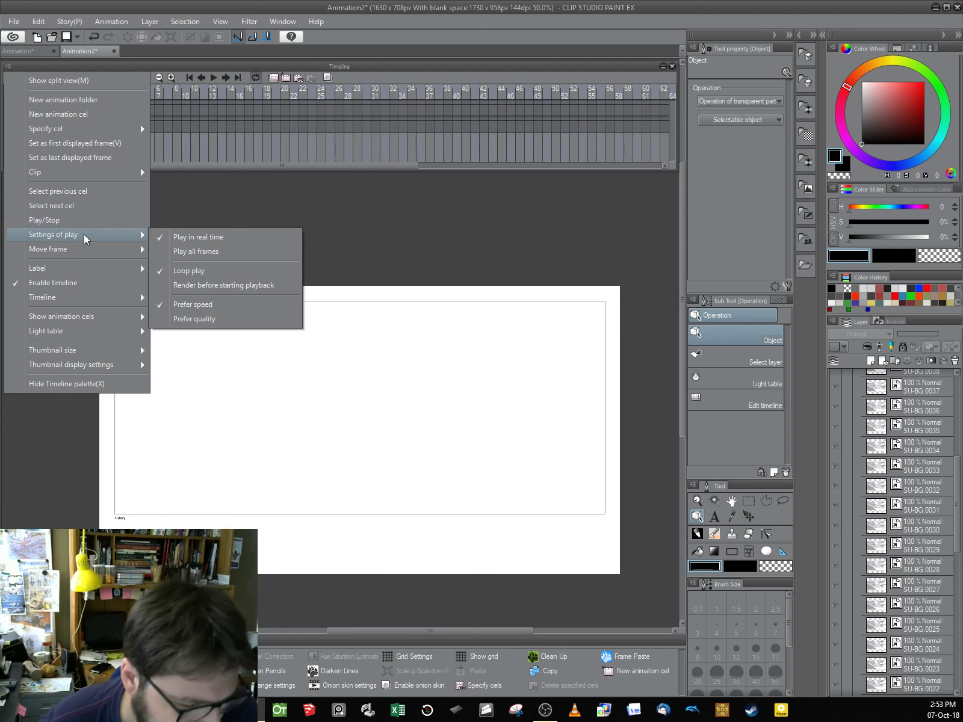
pyautogui.moveTo(95, 300)
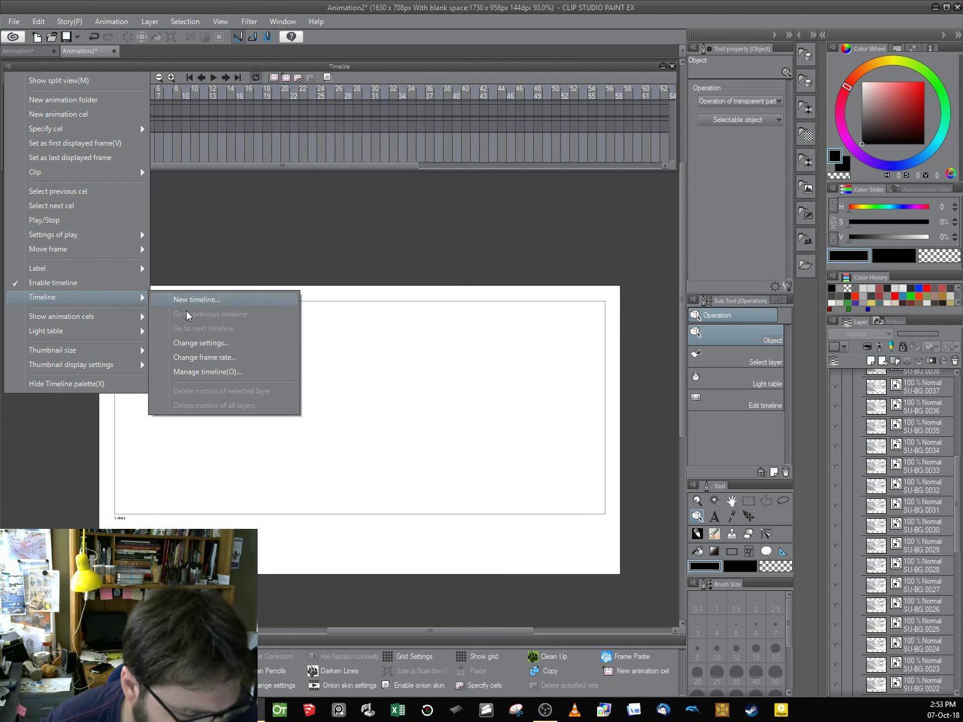
pyautogui.click(208, 343)
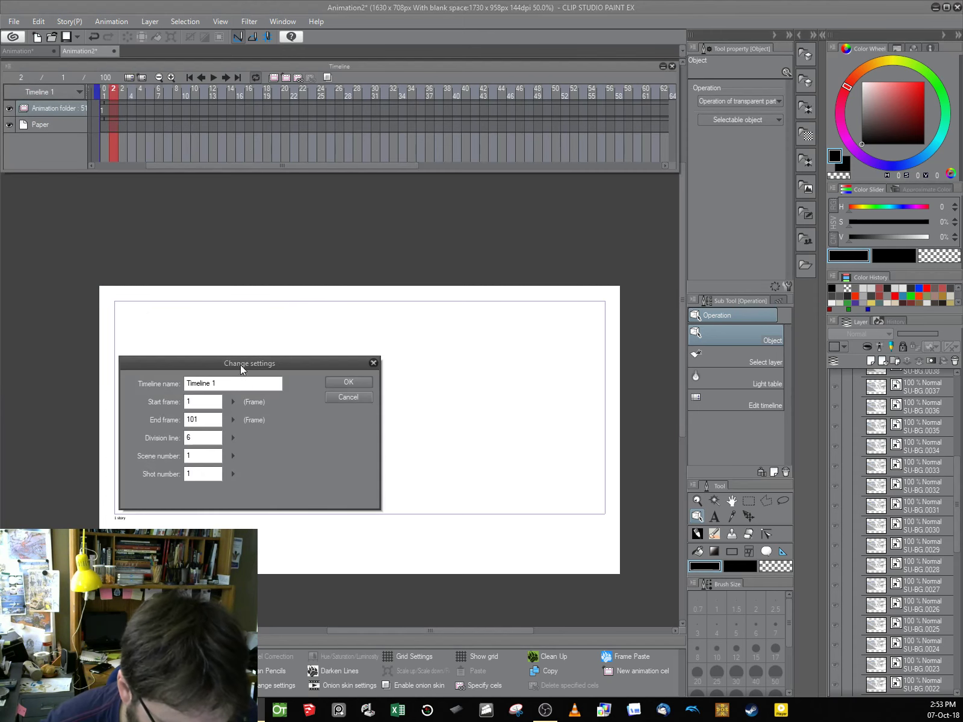
pyautogui.click(348, 397)
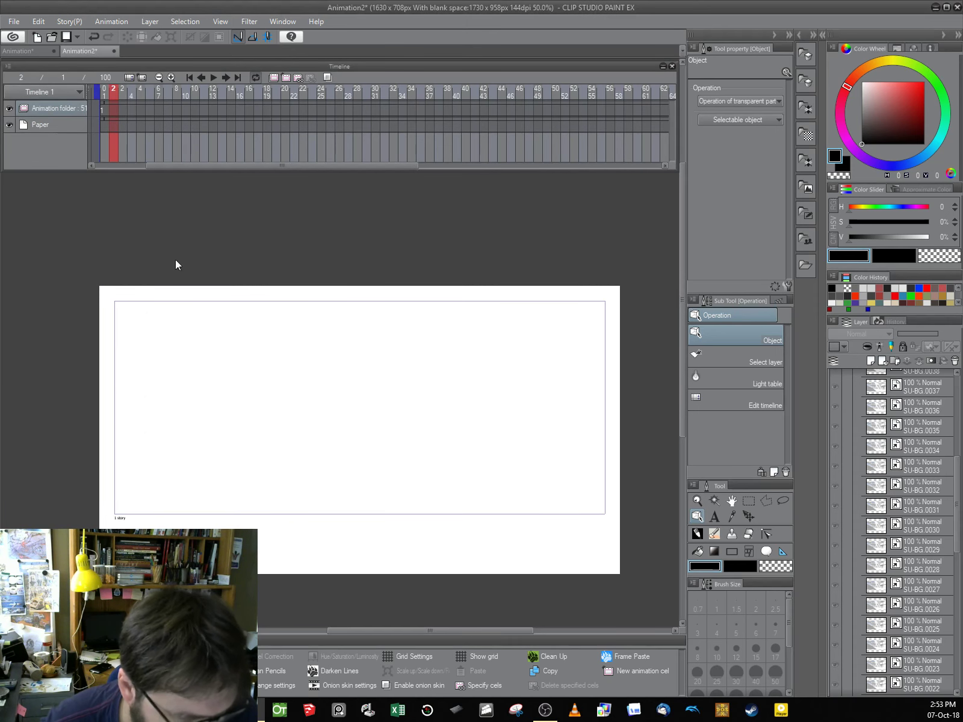
pyautogui.click(14, 21)
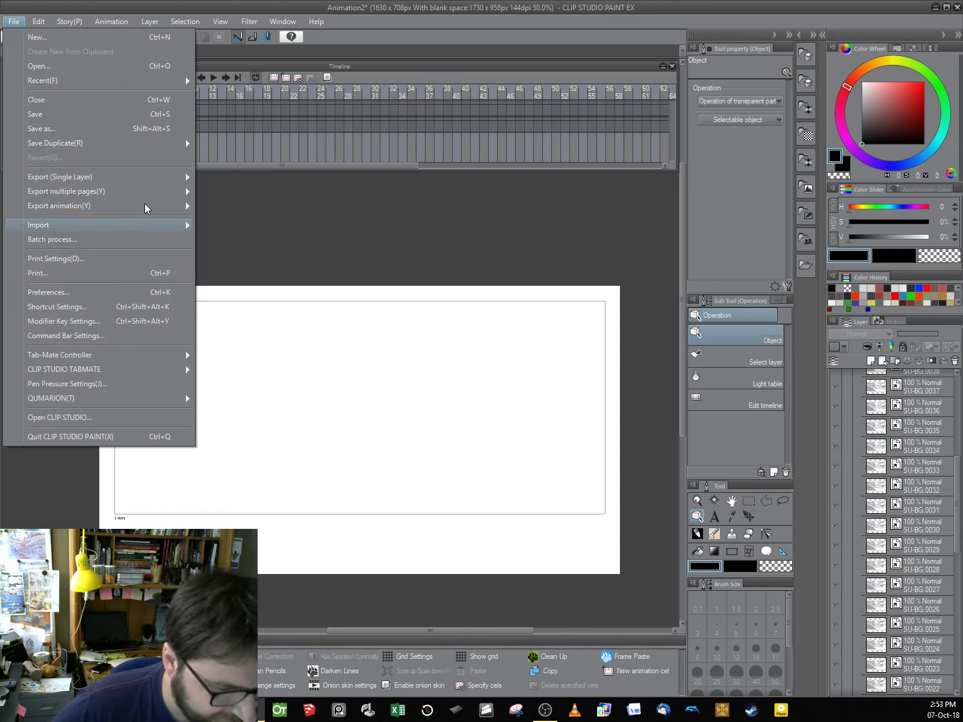
pyautogui.click(238, 231)
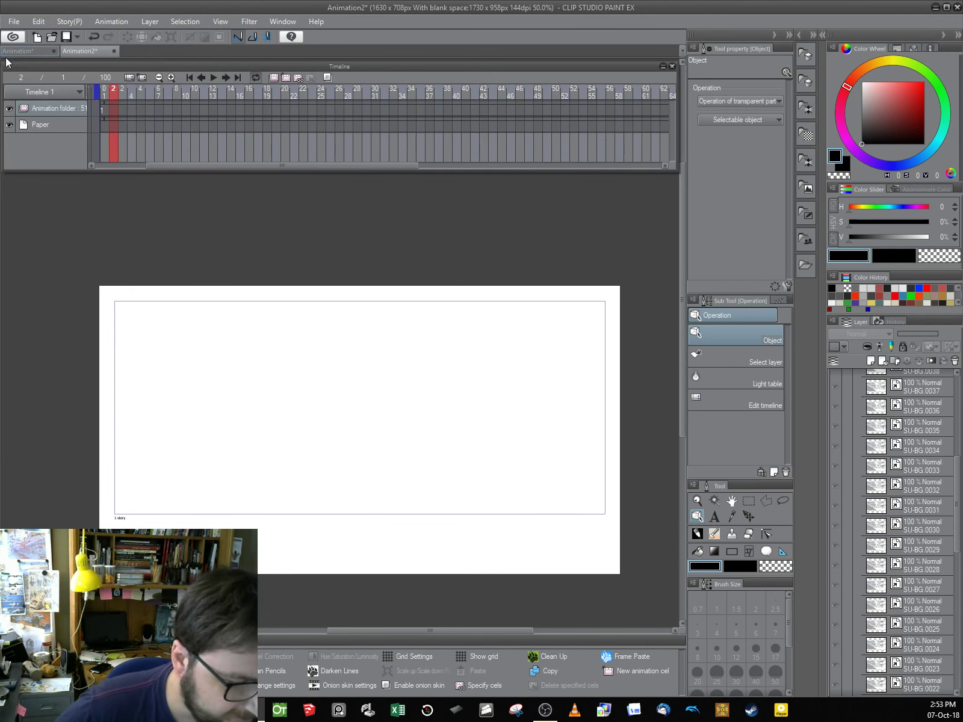
# Change the timeline's frame rate to 24 fps
pyautogui.click(9, 70)
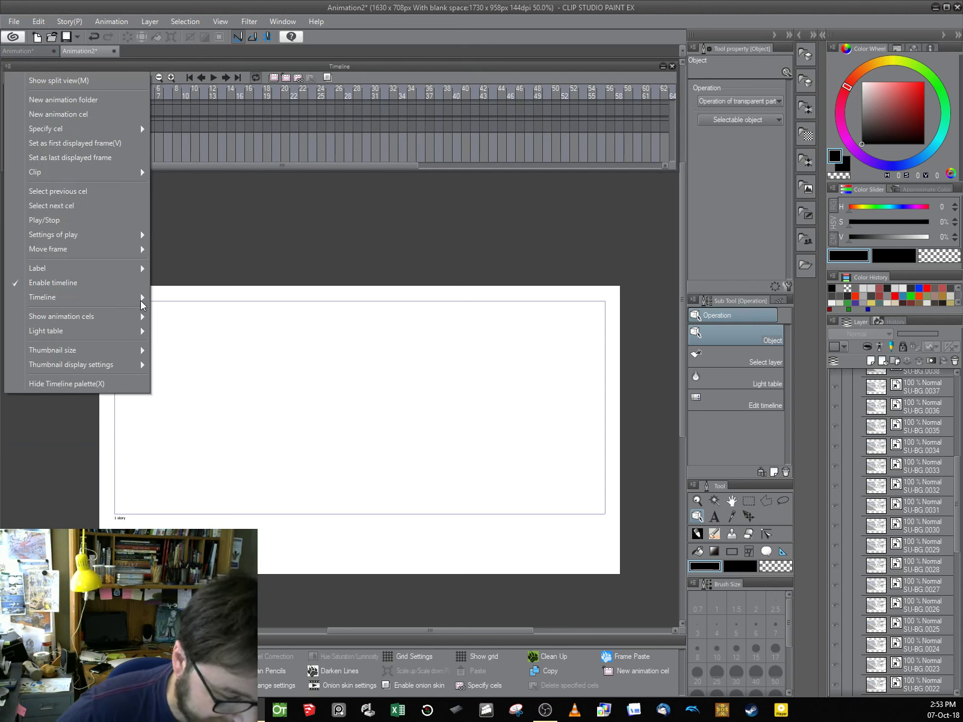
pyautogui.moveTo(130, 299)
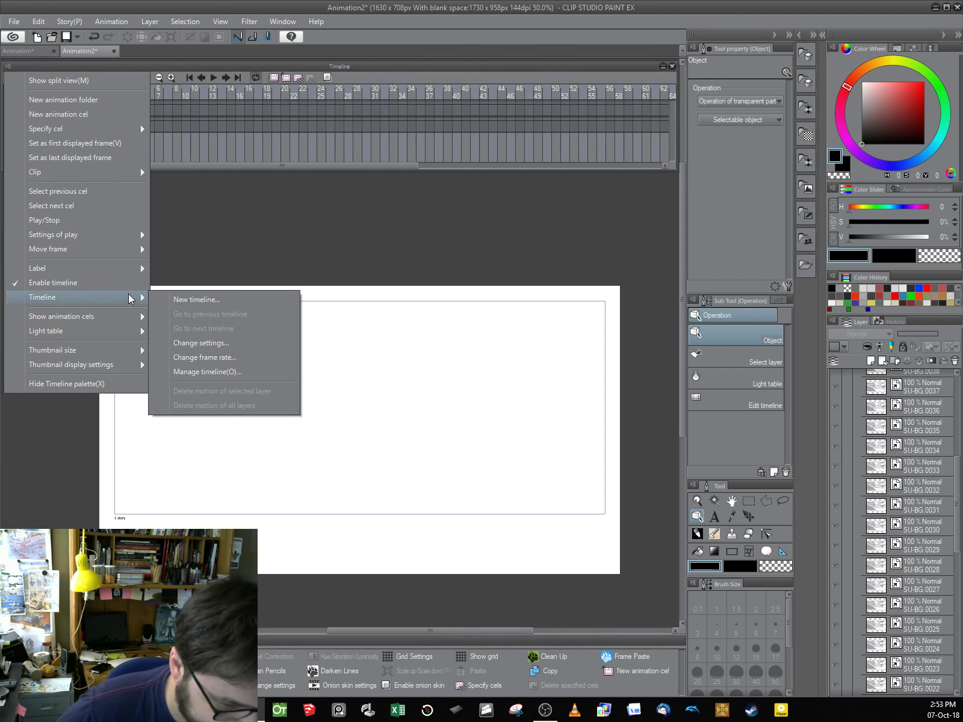
pyautogui.click(186, 358)
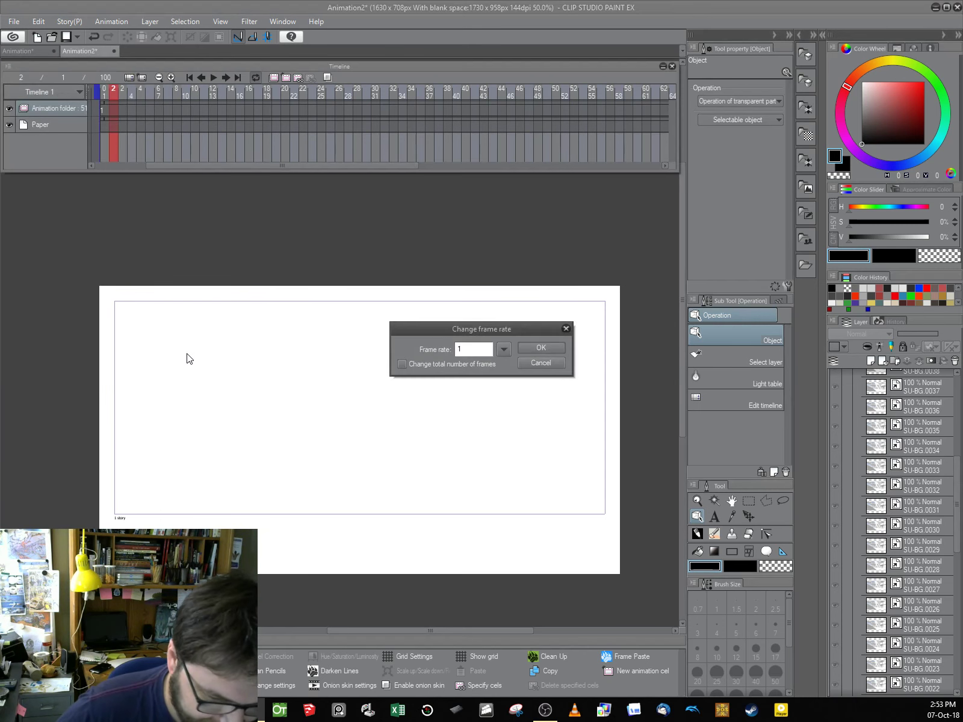
pyautogui.click(502, 349)
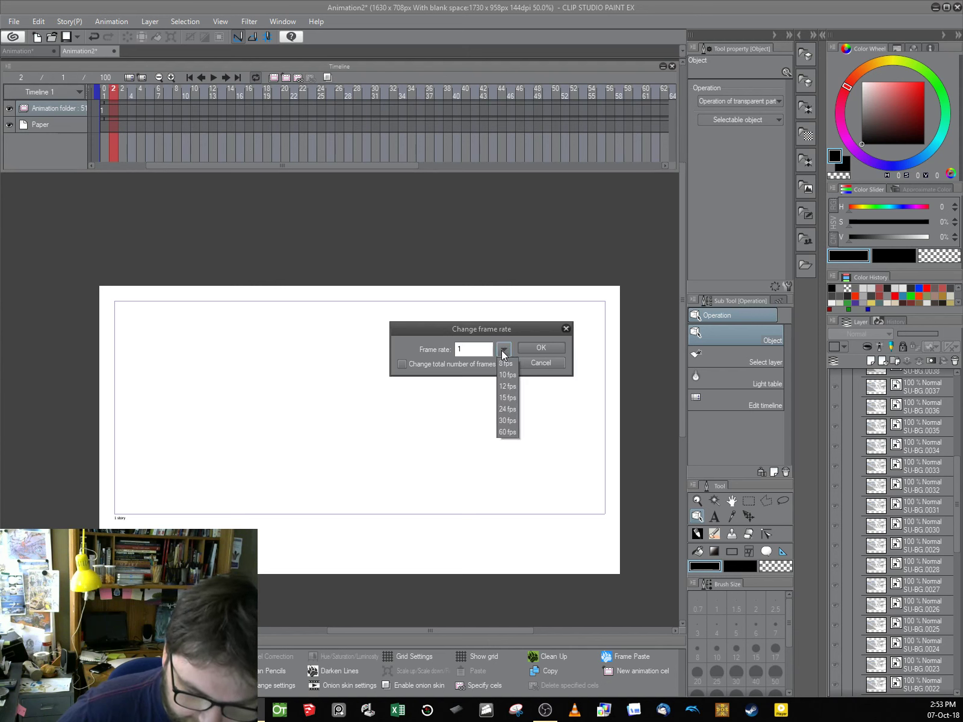
pyautogui.click(507, 409)
pyautogui.click(542, 347)
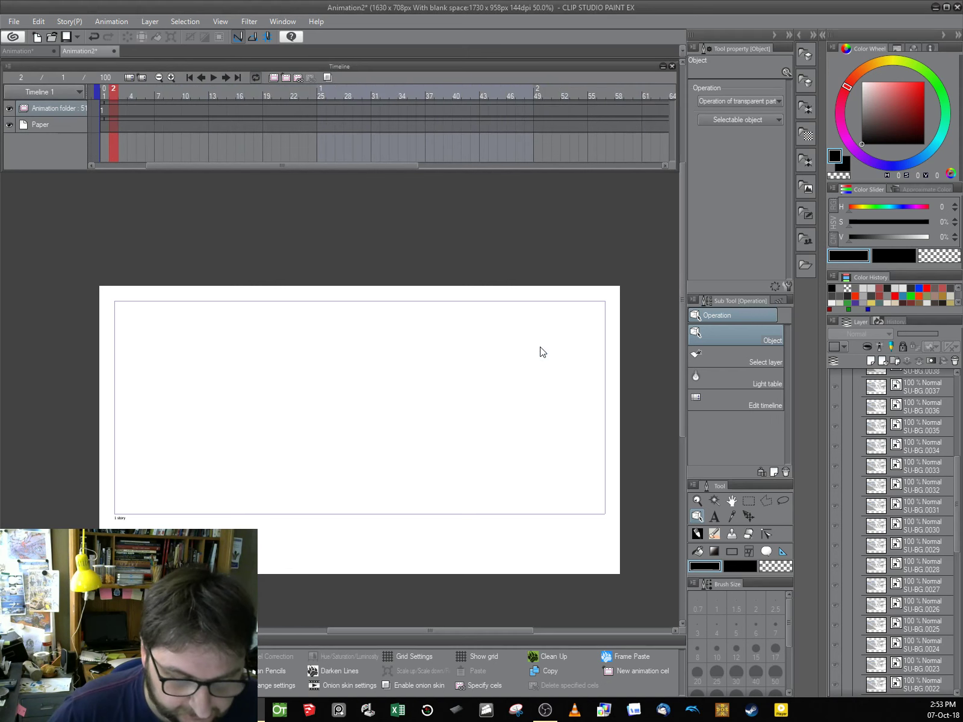
# Batch specify existing cels by name from frame 1, using SU-BG.0001 through SU-BG.0050 with one frame each and one repeat
pyautogui.click(104, 91)
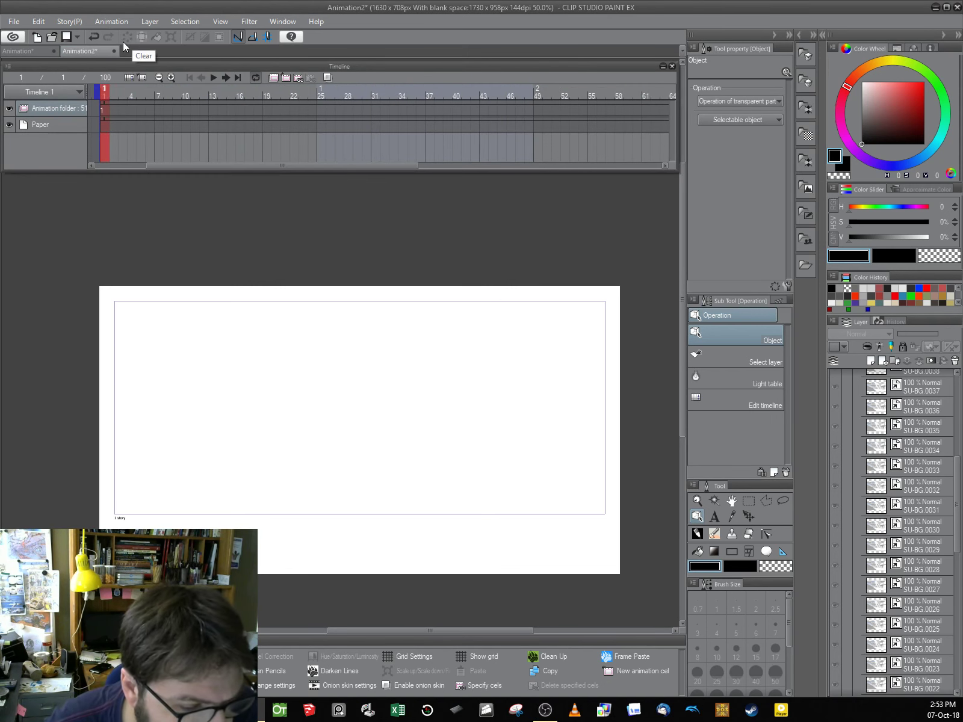
pyautogui.click(112, 21)
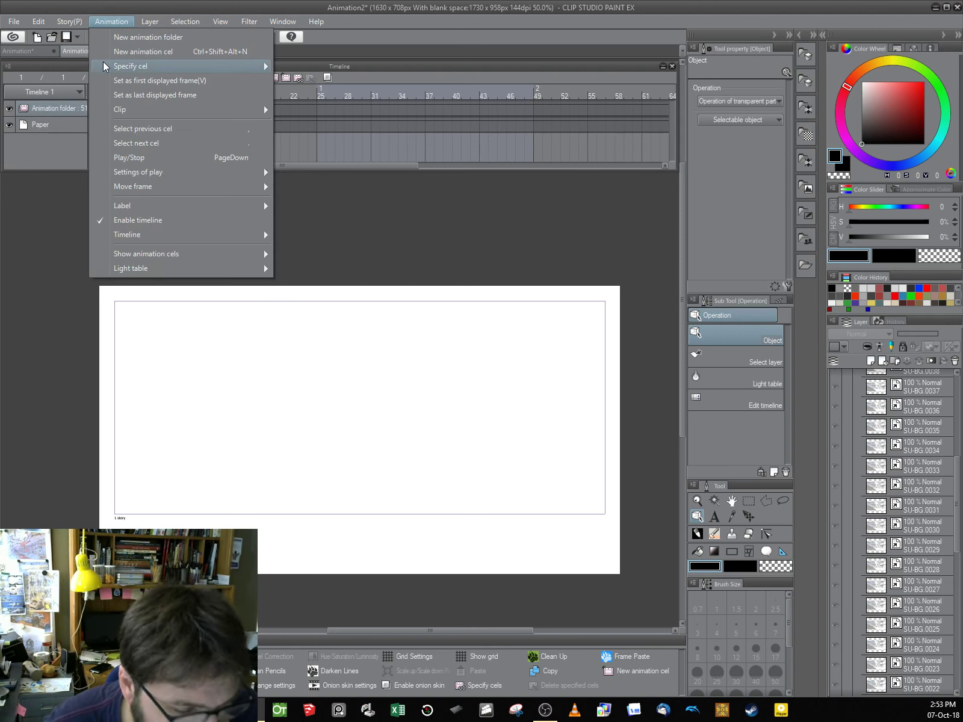
pyautogui.moveTo(104, 66)
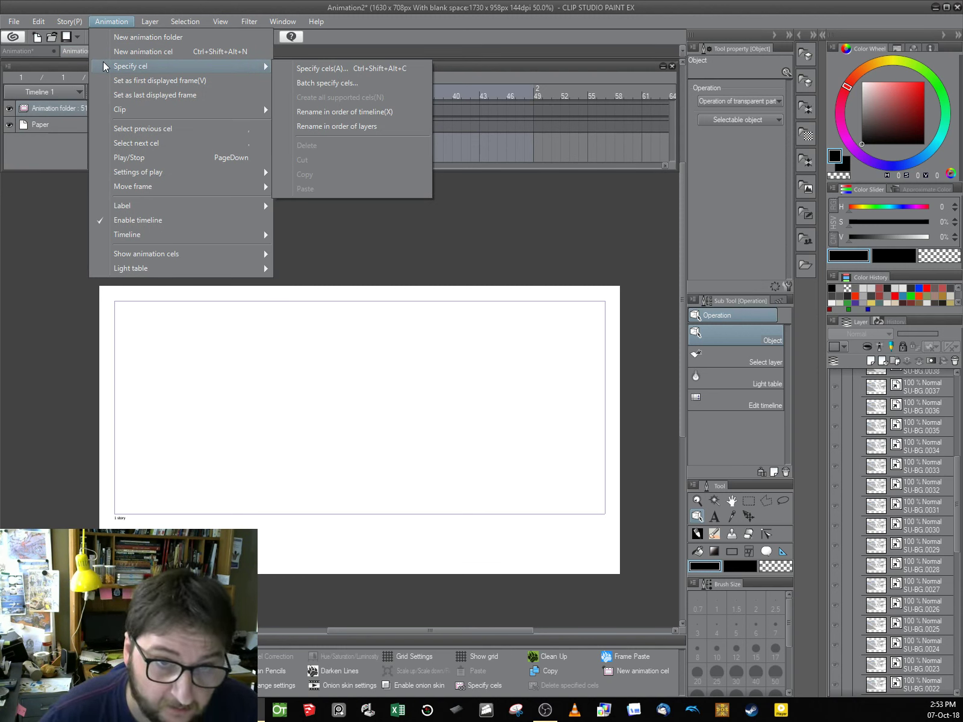
pyautogui.click(305, 82)
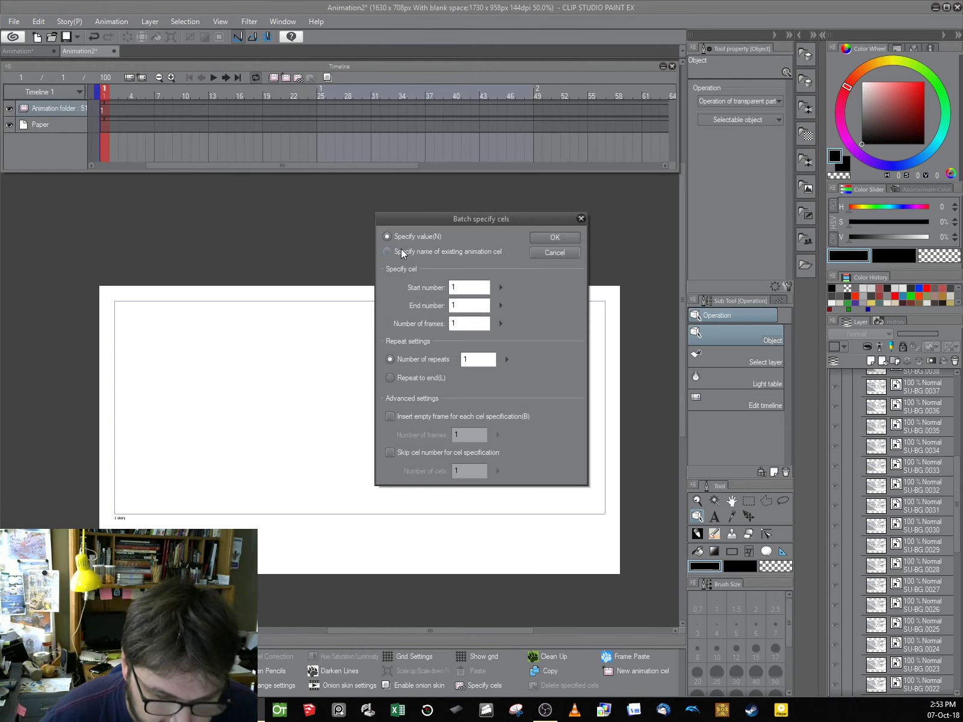
pyautogui.click(387, 252)
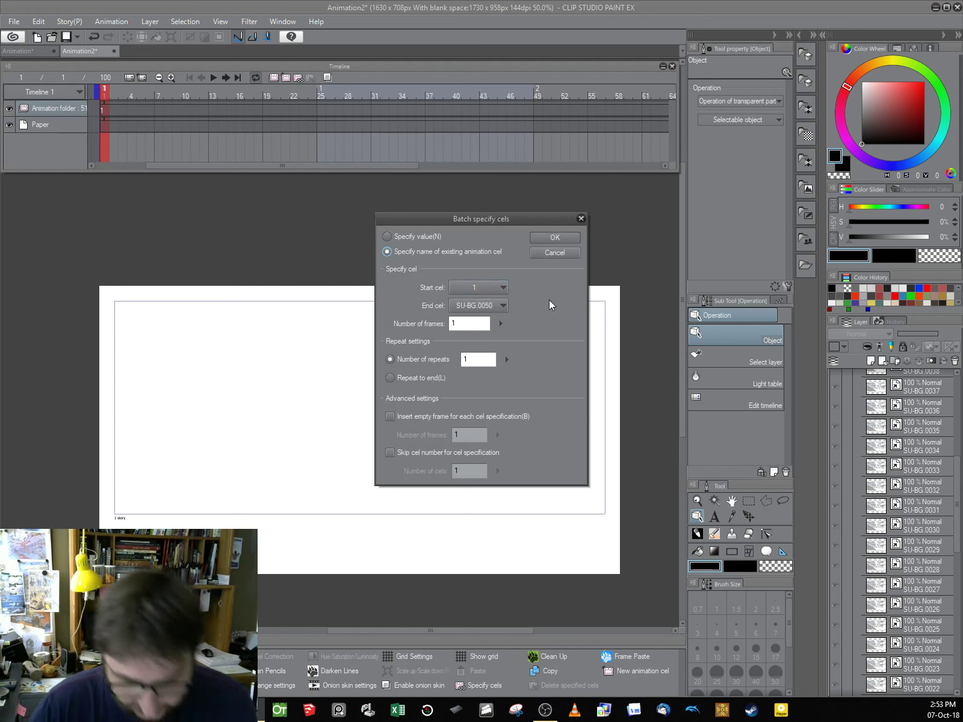
pyautogui.click(487, 286)
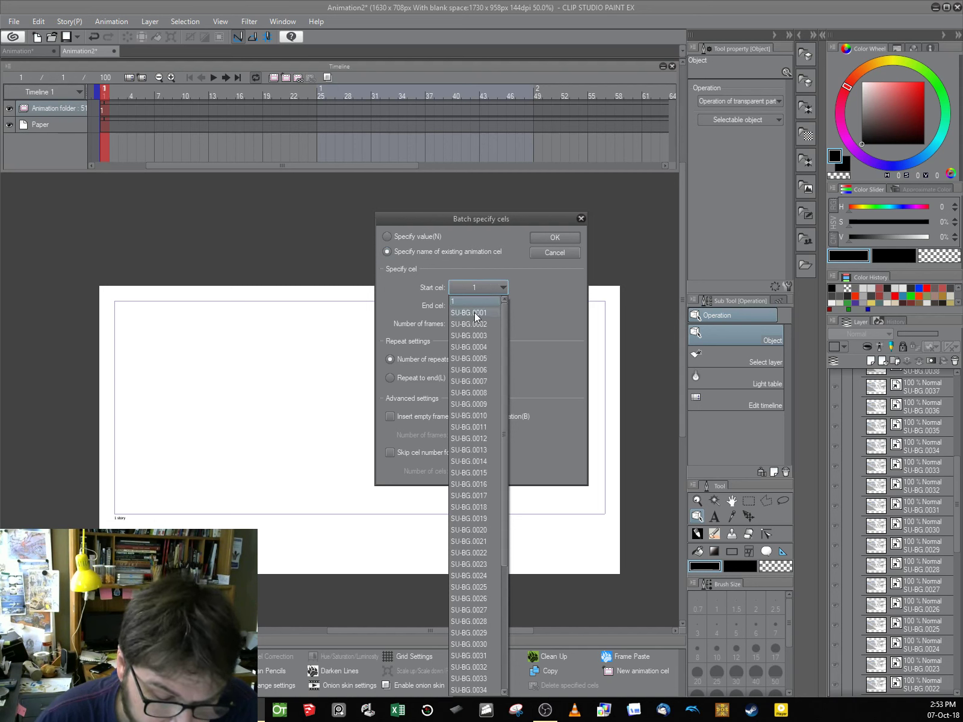
pyautogui.click(474, 313)
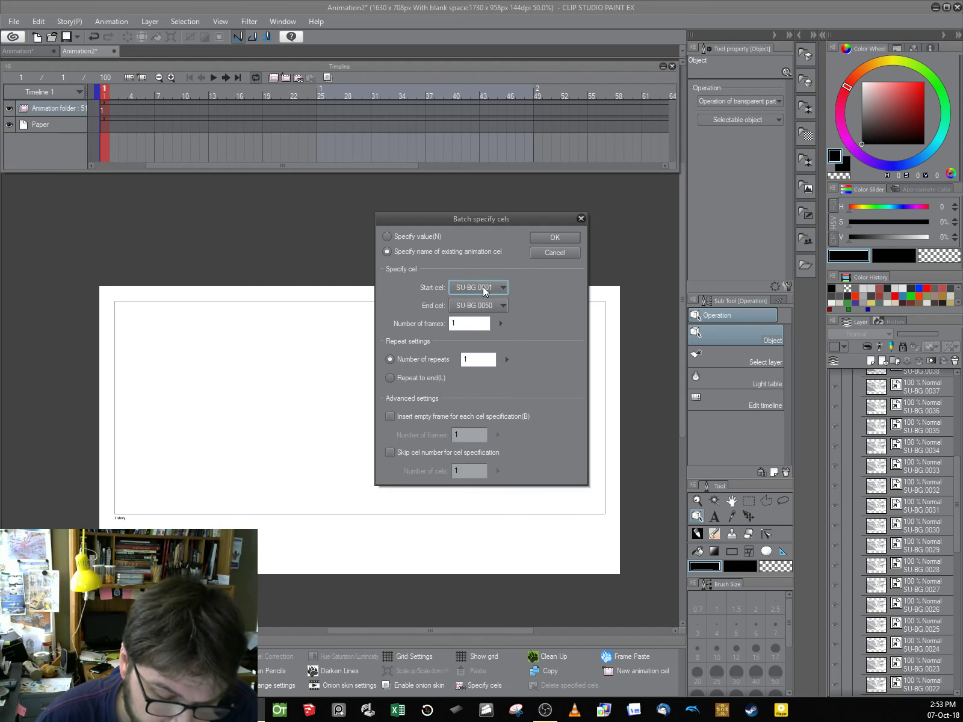
pyautogui.click(485, 289)
pyautogui.click(498, 289)
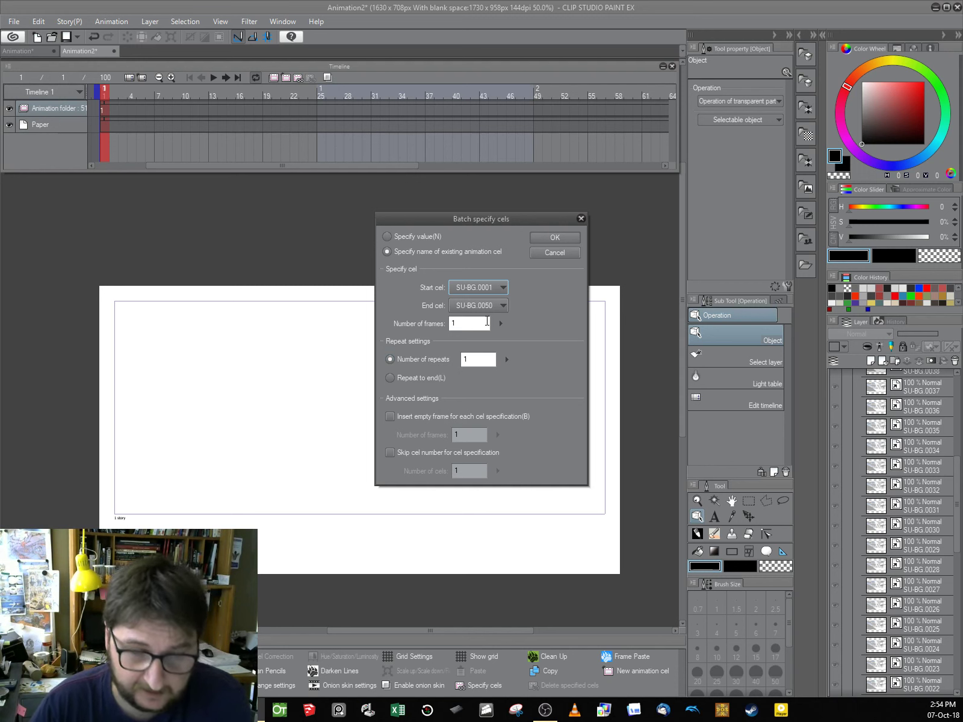
pyautogui.click(545, 238)
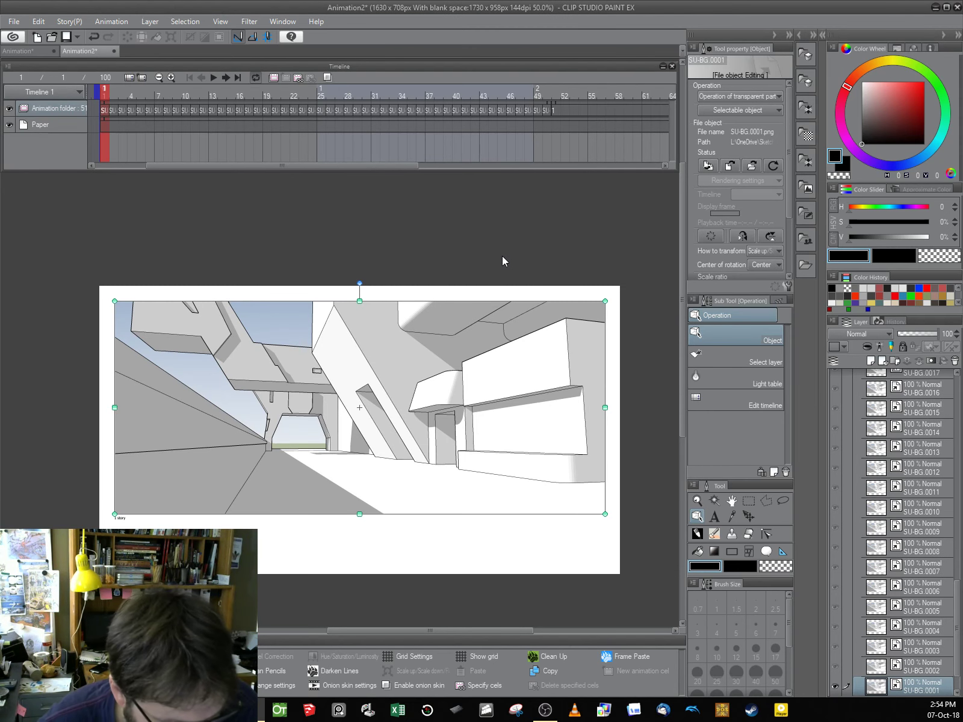
# Play and stop the animation, and shorten the timeline's playback range to end at frame 50
pyautogui.click(213, 78)
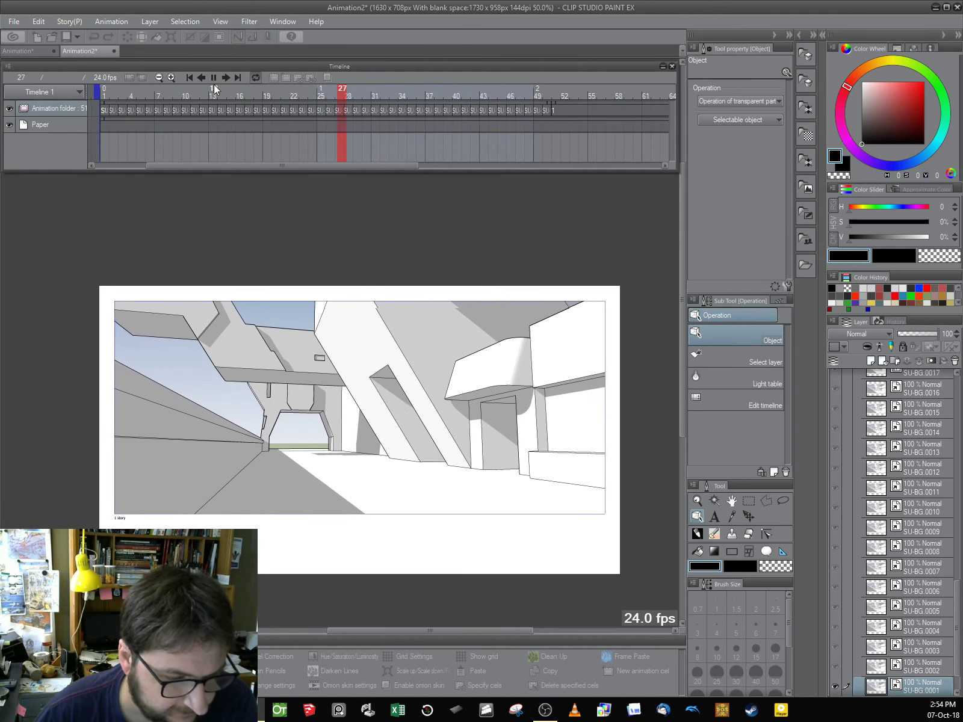
pyautogui.click(212, 77)
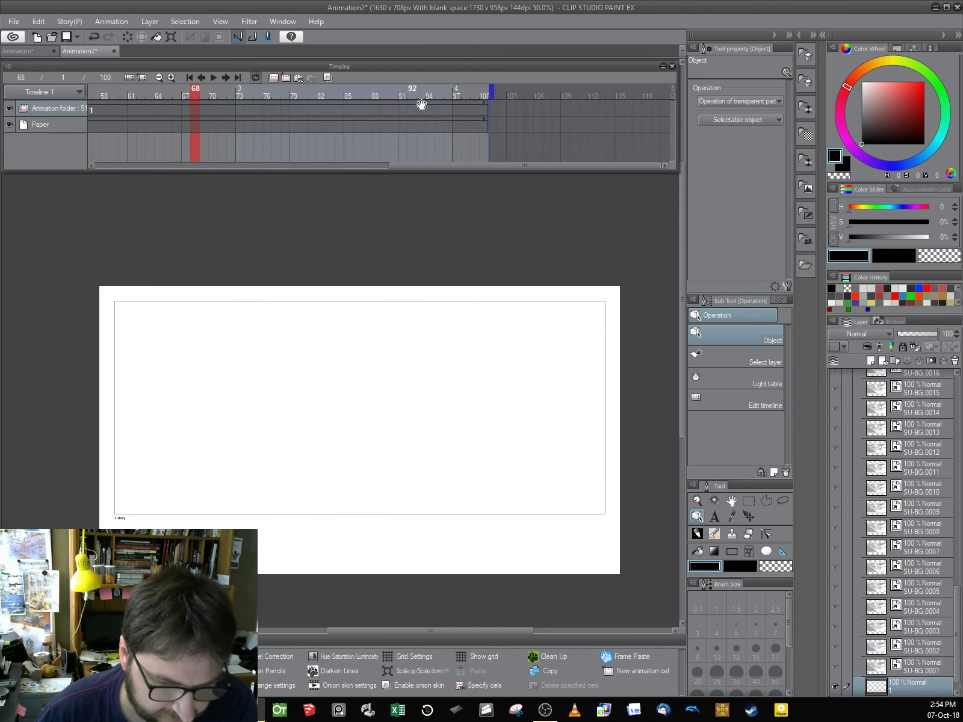
pyautogui.click(105, 88)
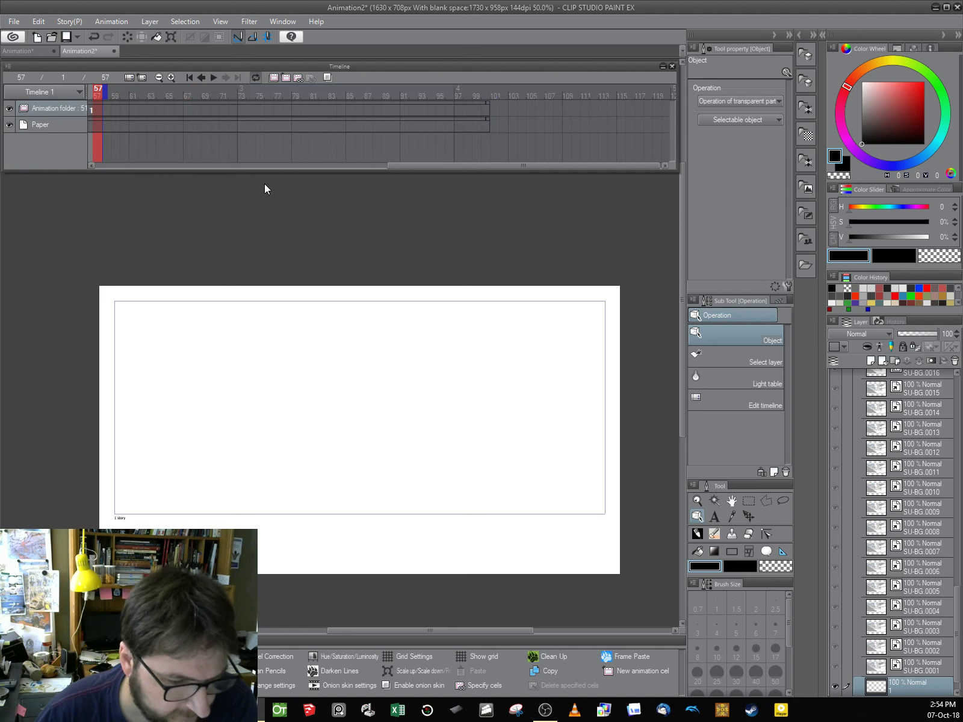
pyautogui.moveTo(397, 173); pyautogui.dragTo(277, 169)
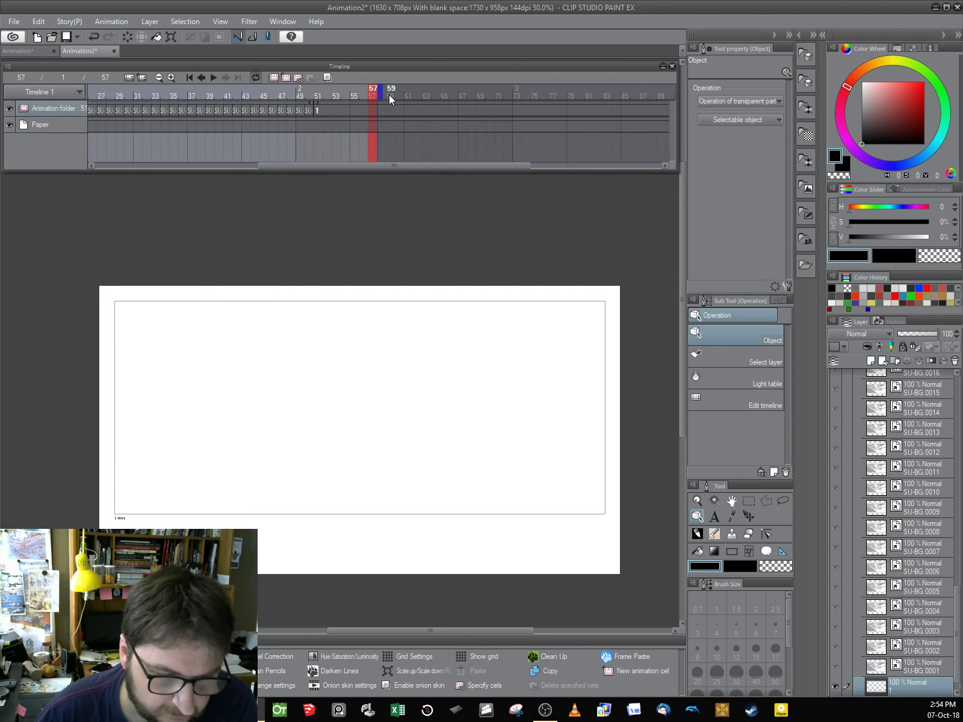
pyautogui.click(310, 98)
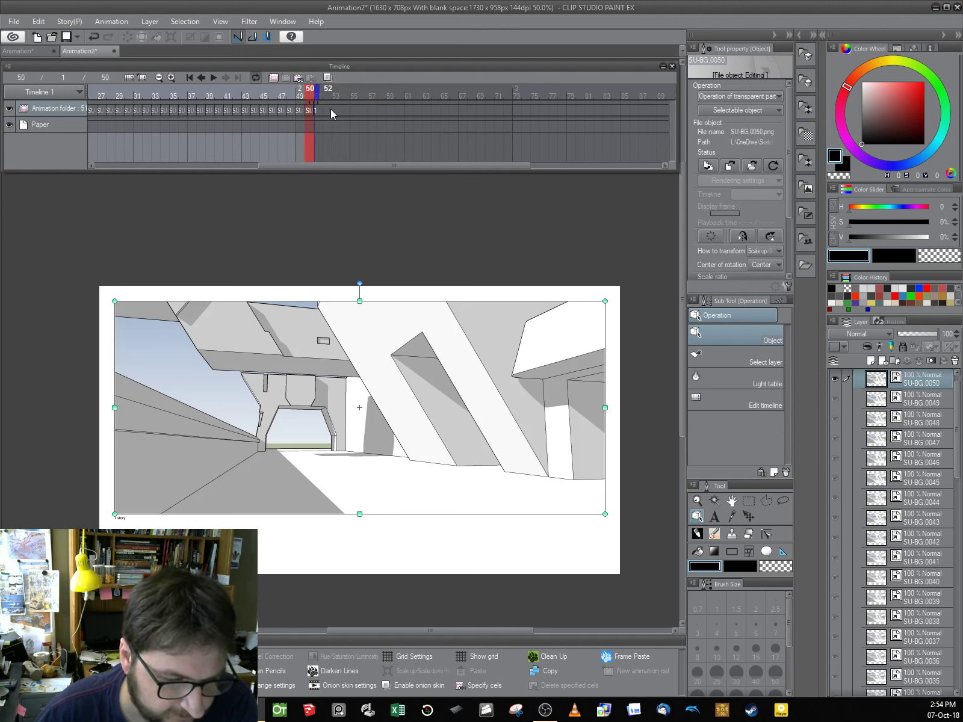
# Remove the leftover clip that follows frame 50 on the animation folder's track
pyautogui.click(322, 106)
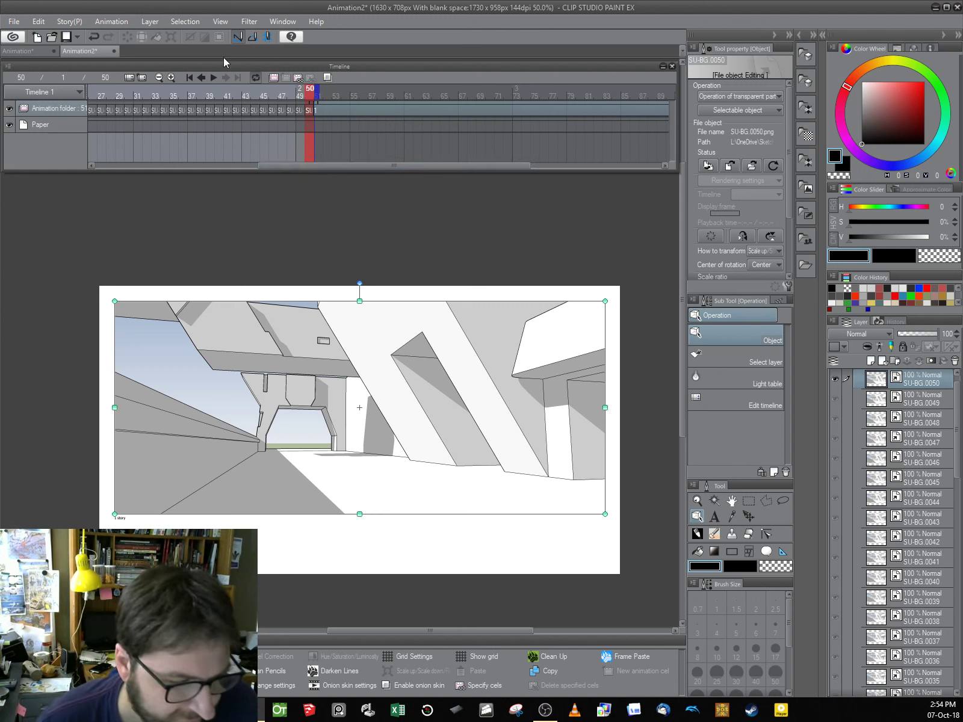
pyautogui.click(108, 24)
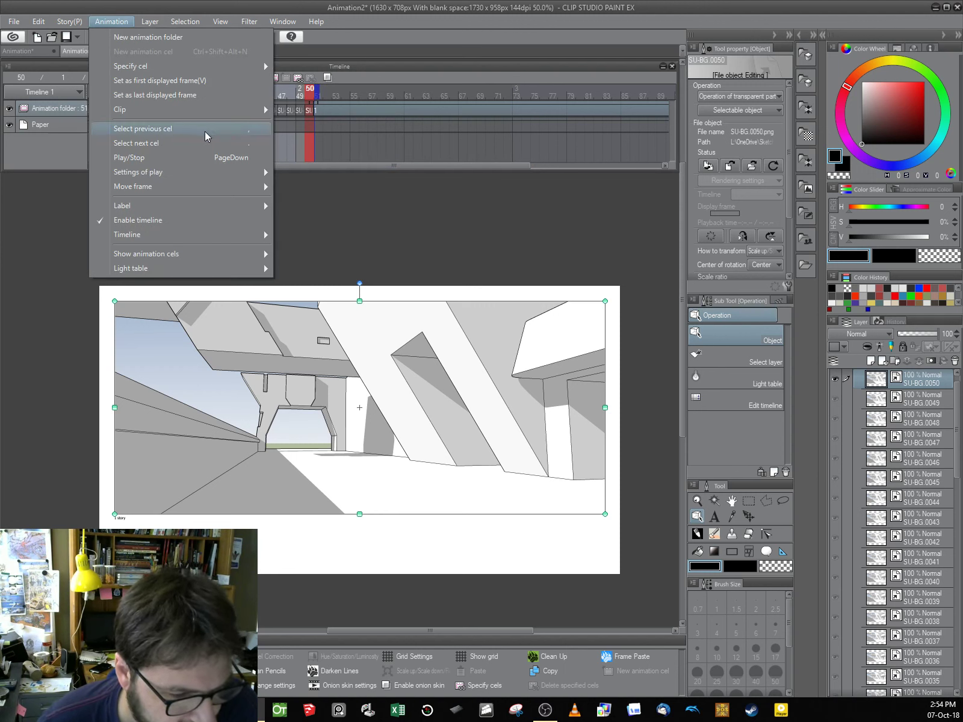
pyautogui.moveTo(237, 115)
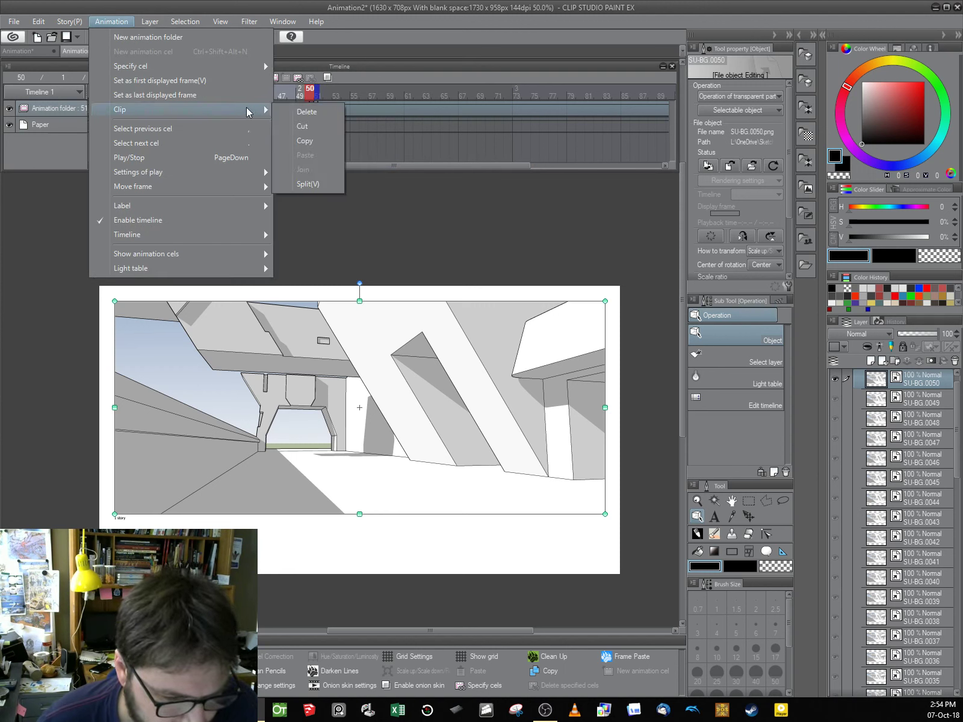
pyautogui.click(303, 139)
pyautogui.moveTo(328, 164); pyautogui.dragTo(282, 166)
# Delete the empty cel layer named 1 below SU-BG.0001 in the animation folder
pyautogui.scroll(-12, 863, 443)
pyautogui.click(904, 668)
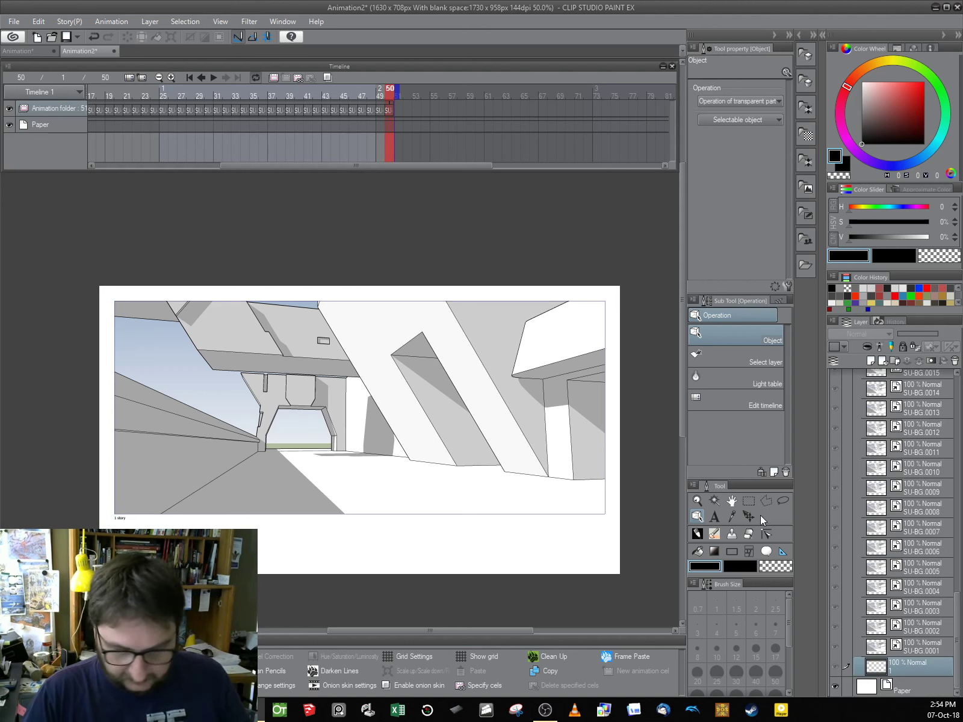
pyautogui.click(954, 362)
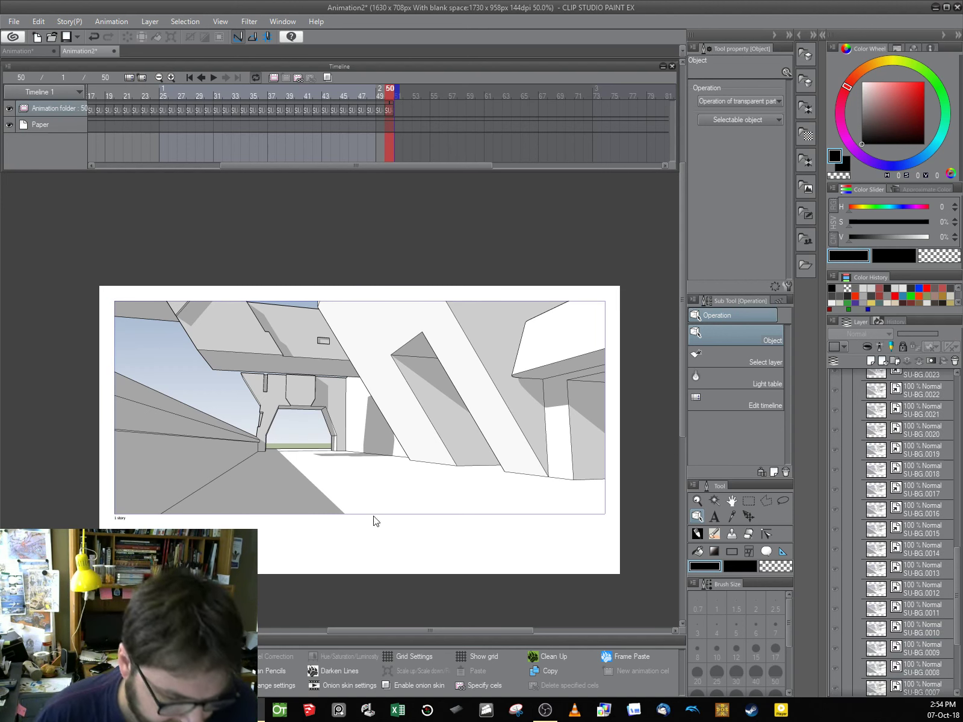
# Shorten the timeline's playback range to end at frame 4 and extend it back to frame 50
pyautogui.moveTo(318, 162); pyautogui.dragTo(225, 178)
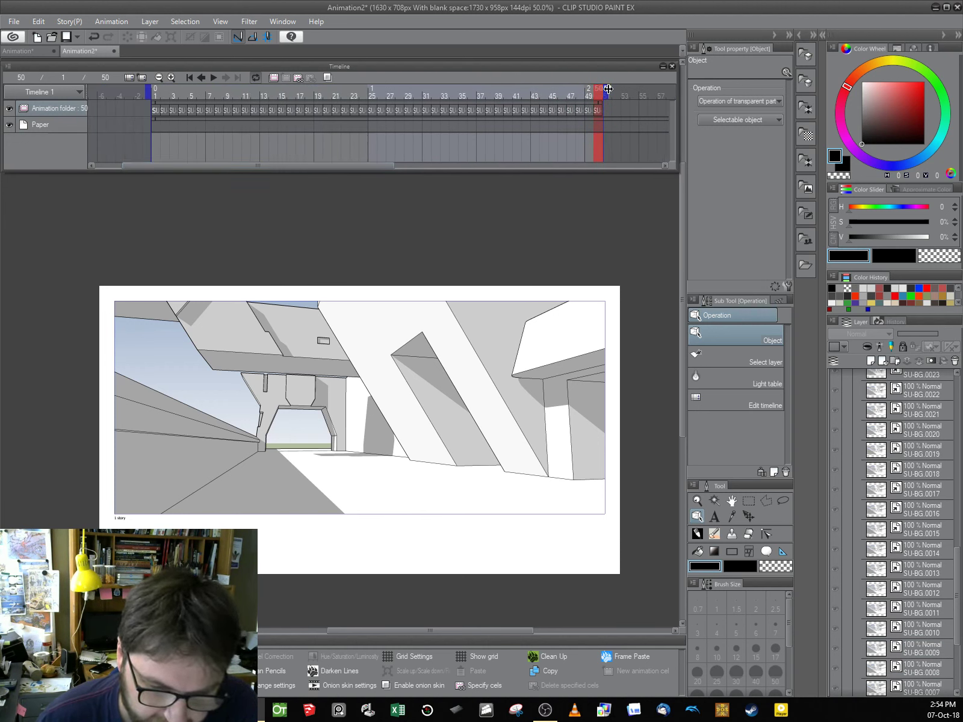
pyautogui.click(186, 93)
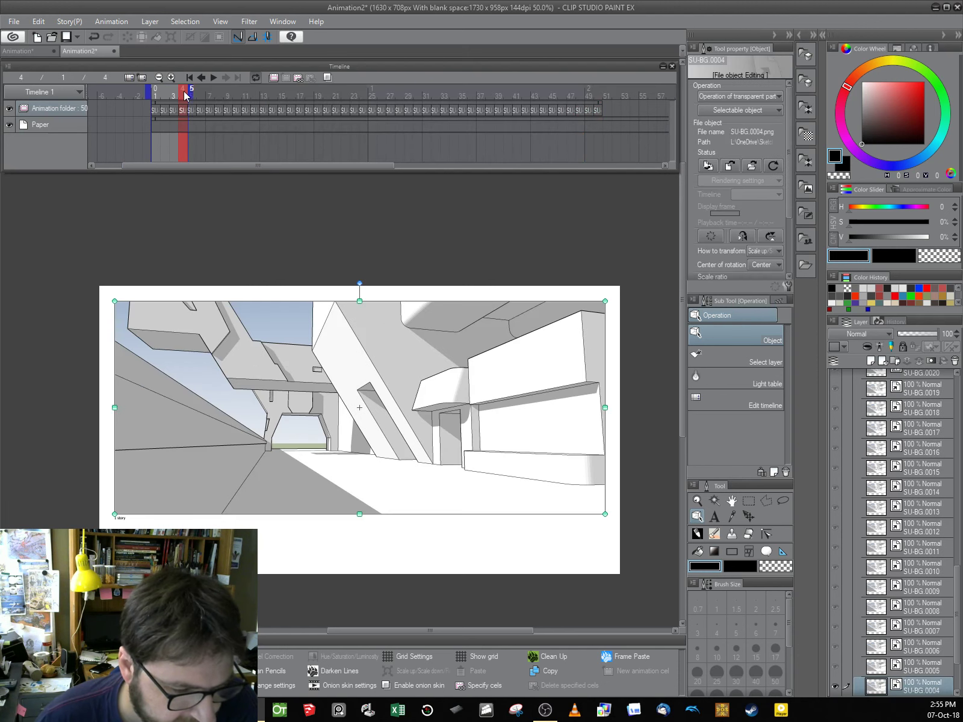
pyautogui.moveTo(443, 53); pyautogui.dragTo(605, 90)
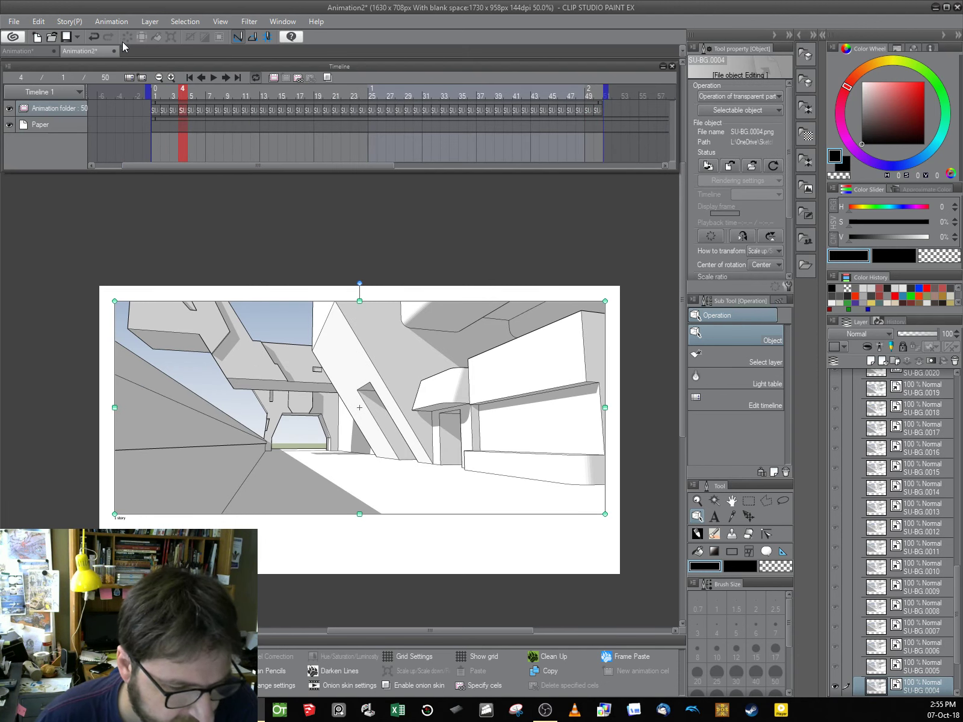
# Return to the first frame and play the 50-frame background animation
pyautogui.click(187, 77)
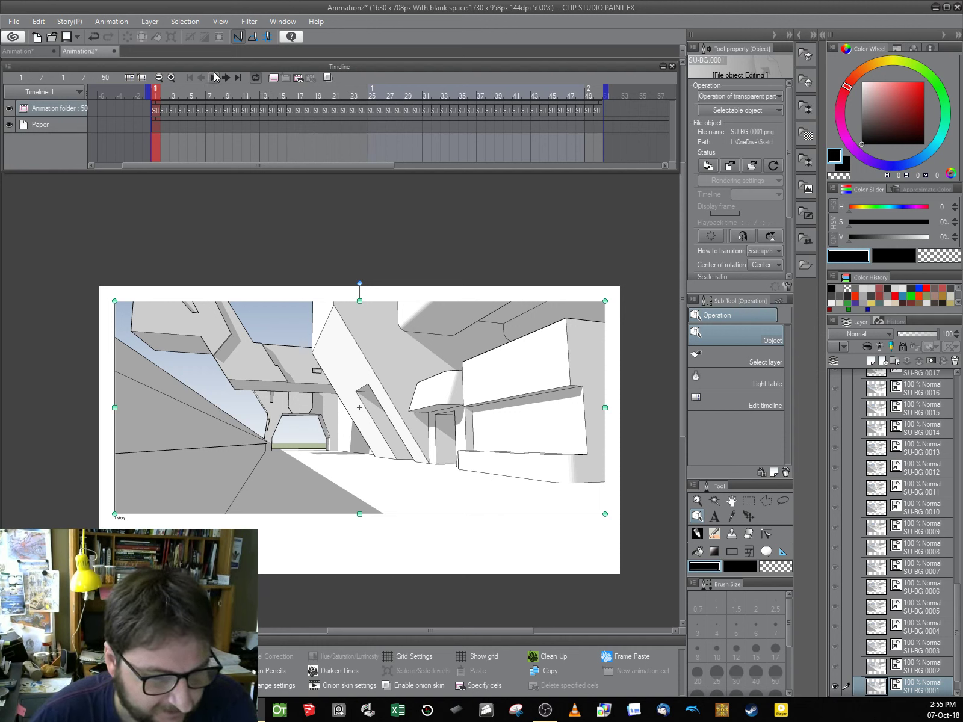
pyautogui.click(214, 73)
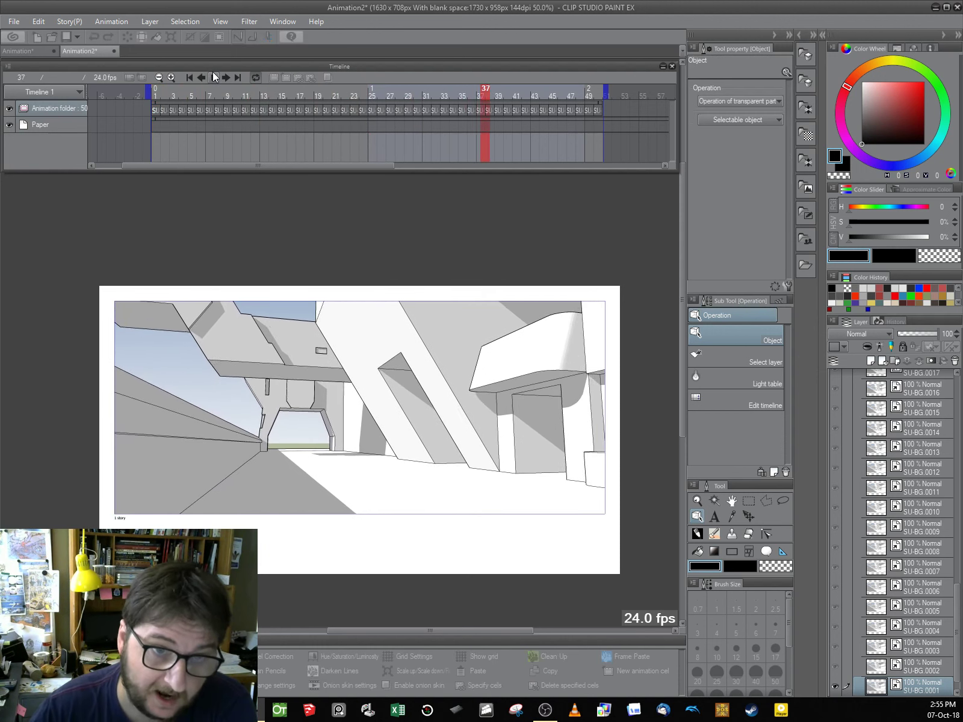